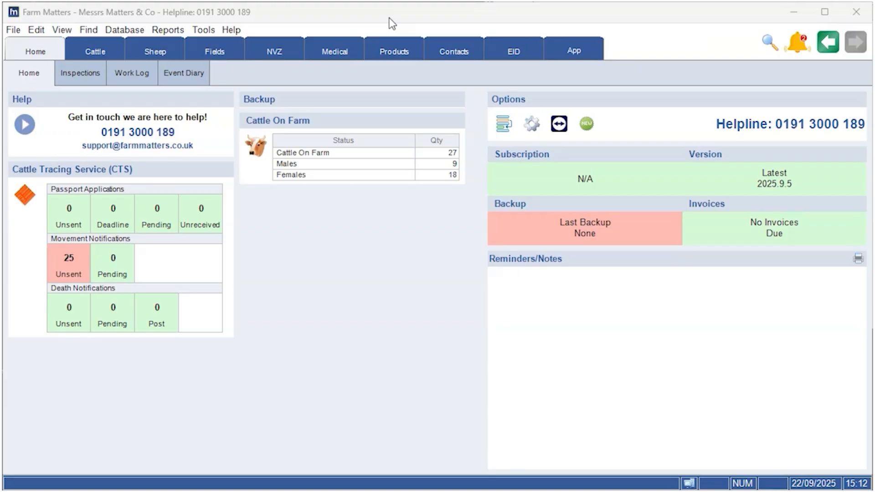
Start a weigh event for My Flock at Matters Farm, dated 19/09/2025, and proceed to the sheep weights list
{"action": "left_click", "coordinate": [162, 42]}
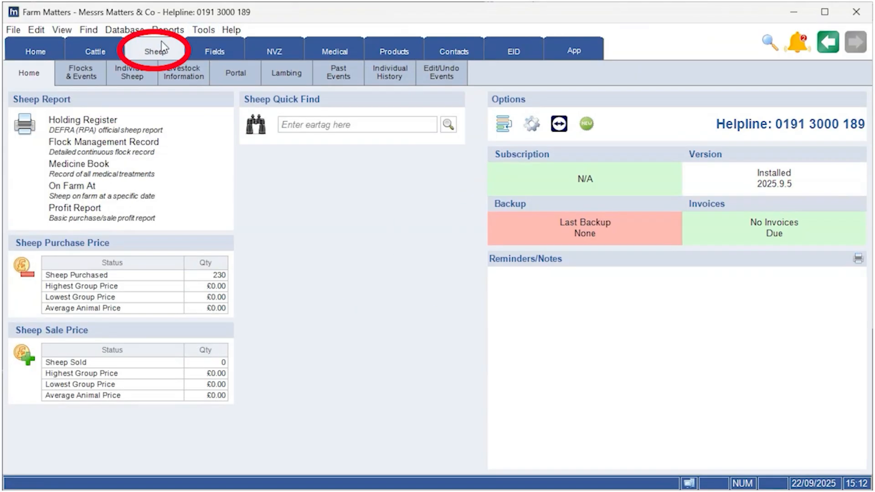
{"action": "left_click", "coordinate": [73, 76]}
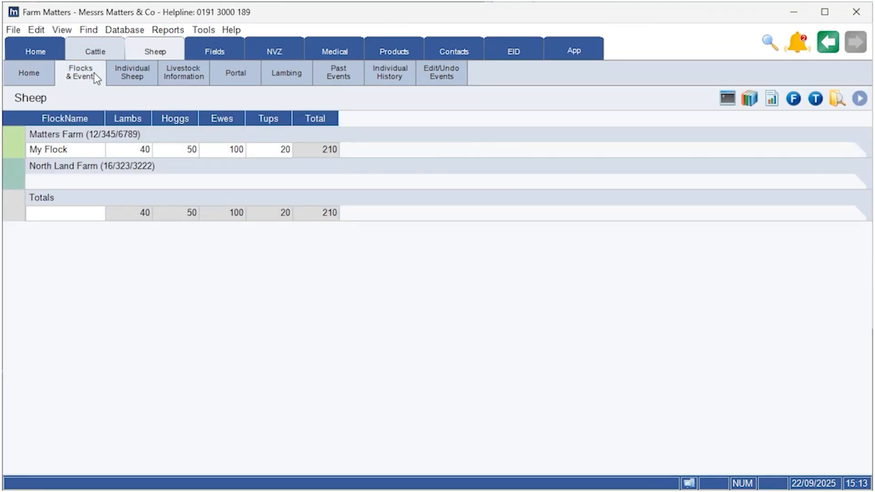
{"action": "right_click", "coordinate": [68, 156]}
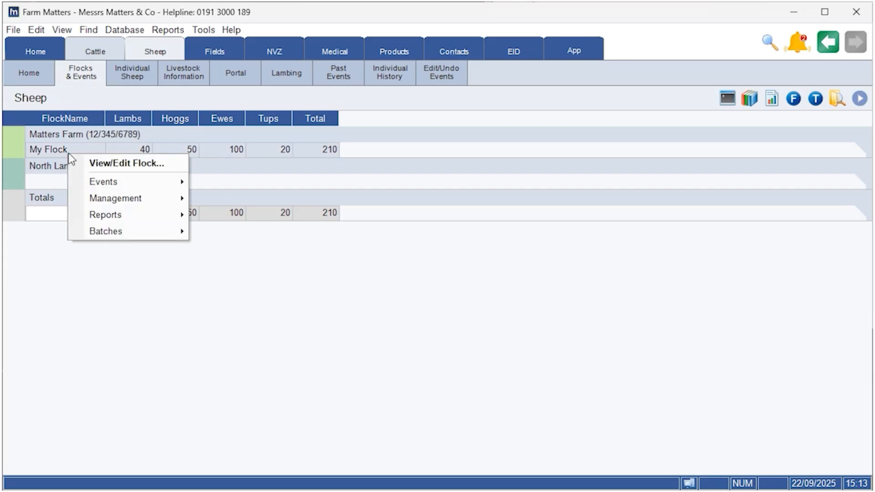
{"action": "mouse_move", "coordinate": [141, 182]}
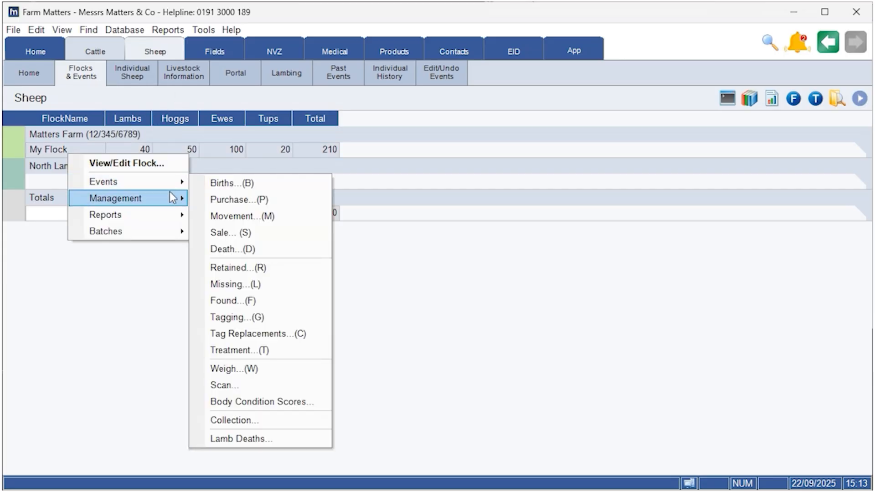
{"action": "left_click", "coordinate": [292, 368]}
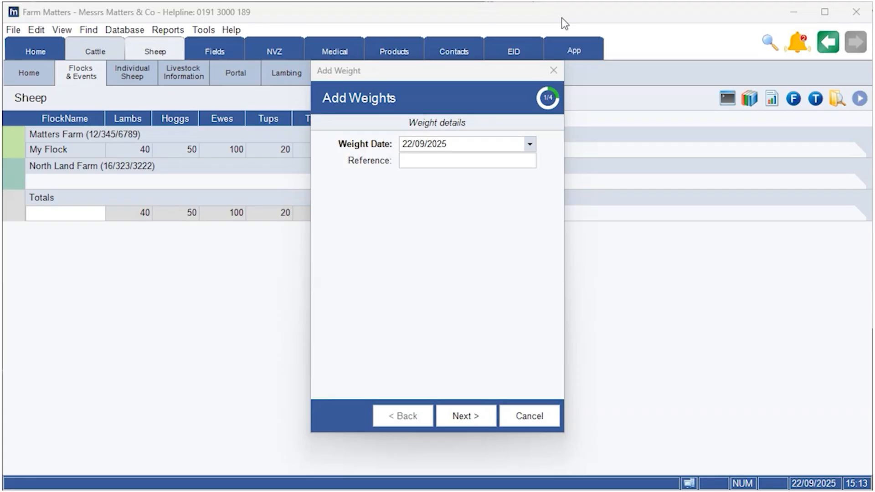
{"action": "left_click", "coordinate": [529, 144]}
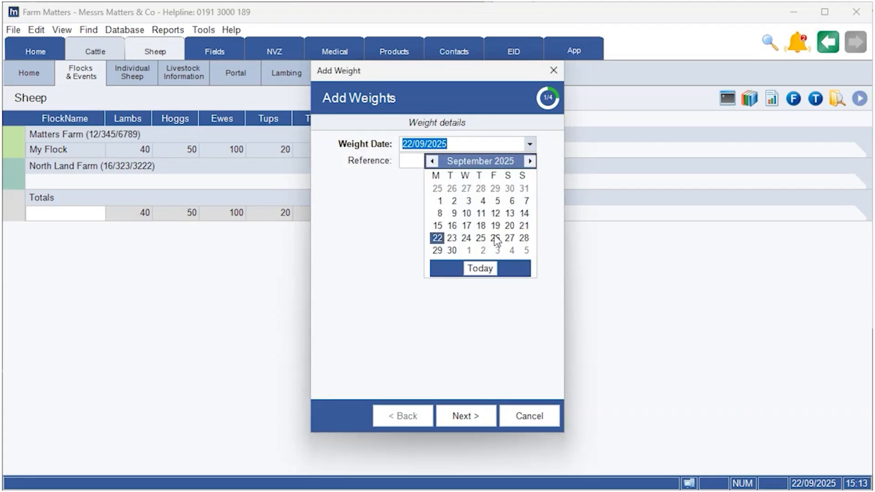
{"action": "left_click", "coordinate": [496, 227]}
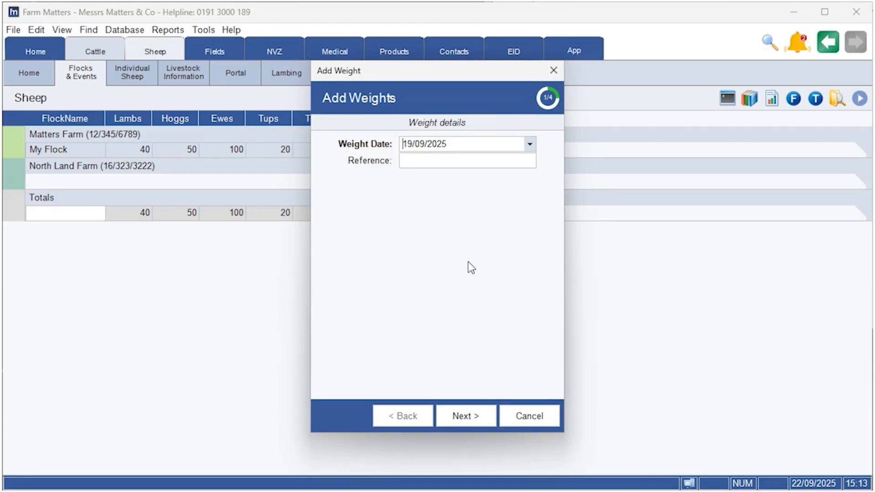
{"action": "left_click", "coordinate": [466, 415]}
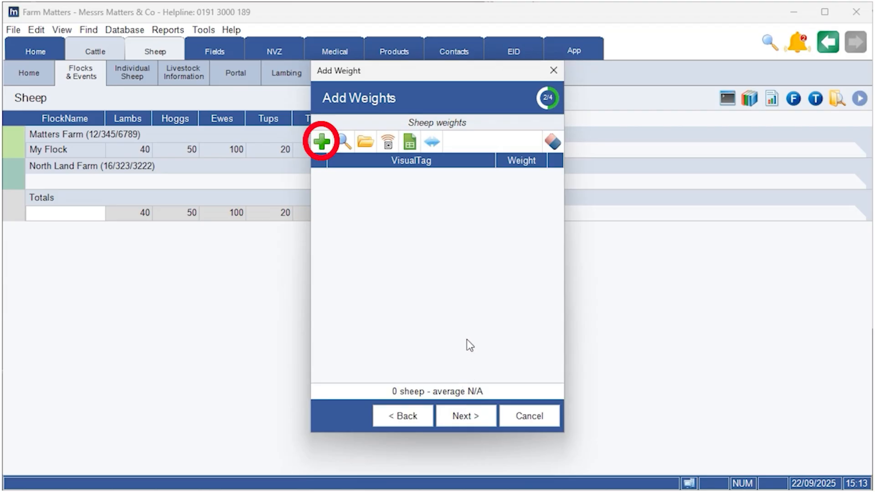
{"action": "left_click", "coordinate": [322, 142]}
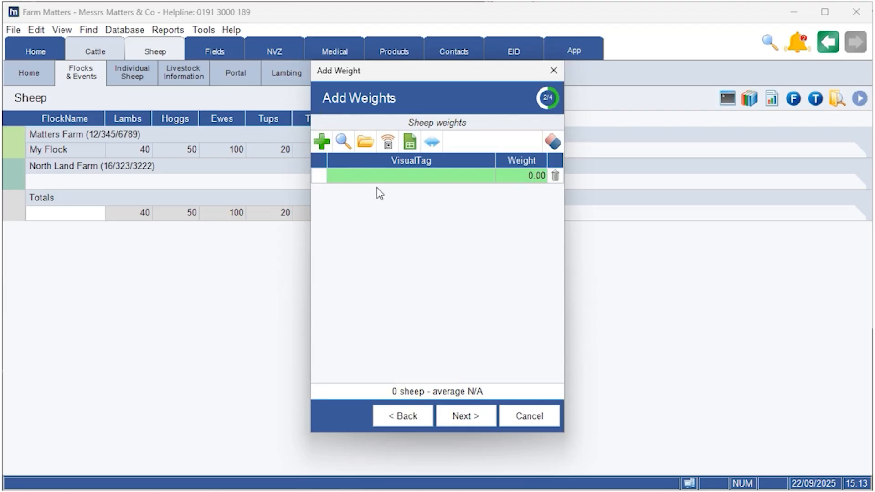
{"action": "type", "text": "UK011111100060"}
{"action": "left_click", "coordinate": [528, 176]}
{"action": "type", "text": "297"}
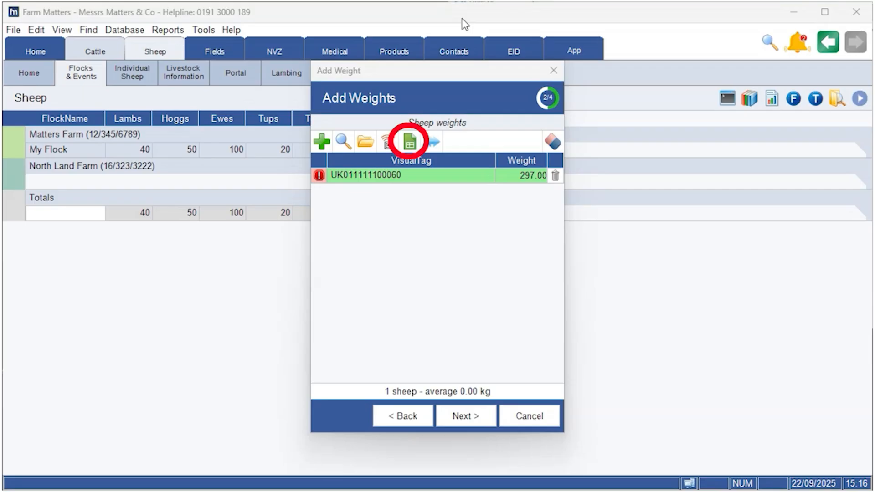
Import the sheep weights from the CSV Test1 file, mapping Weight to its Weight column and keeping the animals already listed
{"action": "left_click", "coordinate": [410, 143]}
{"action": "left_click", "coordinate": [283, 371]}
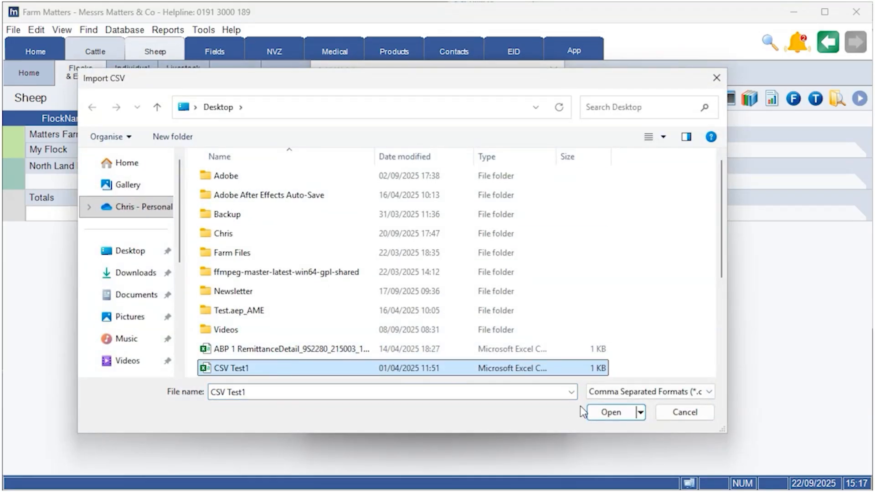
{"action": "left_click", "coordinate": [610, 411]}
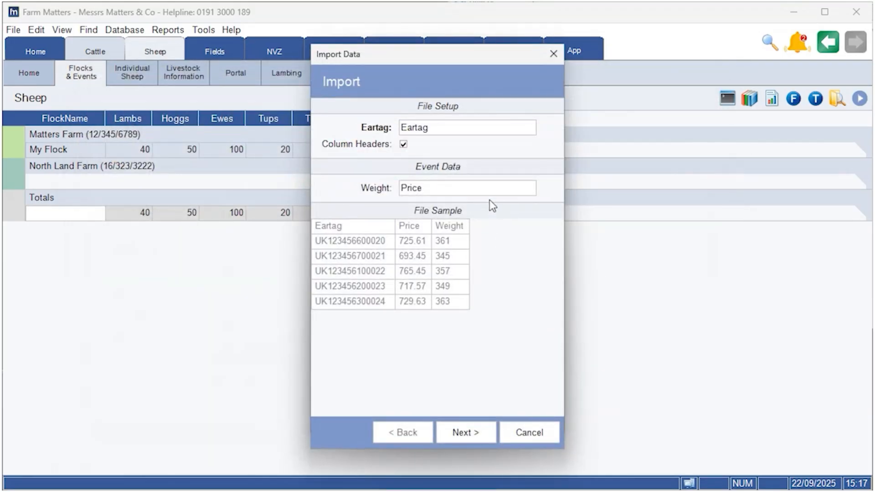
{"action": "left_click", "coordinate": [491, 189]}
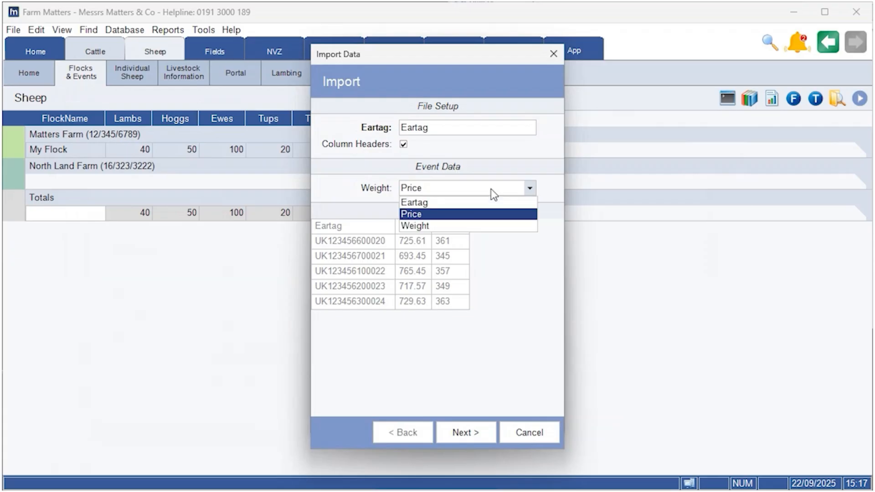
{"action": "left_click", "coordinate": [462, 227]}
{"action": "left_click", "coordinate": [464, 437]}
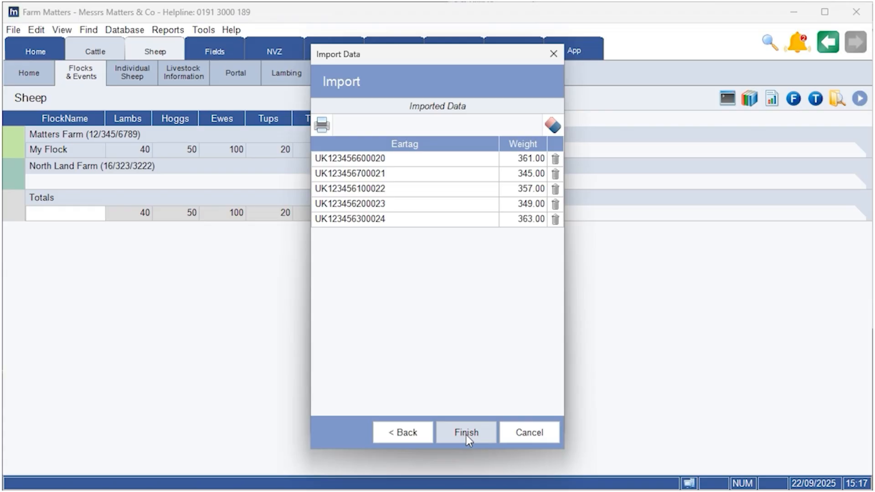
{"action": "left_click", "coordinate": [466, 434]}
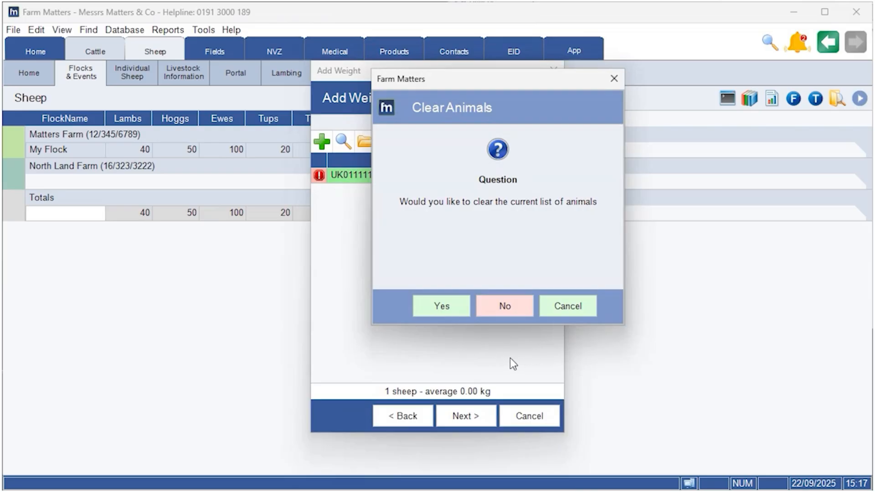
{"action": "left_click", "coordinate": [506, 306]}
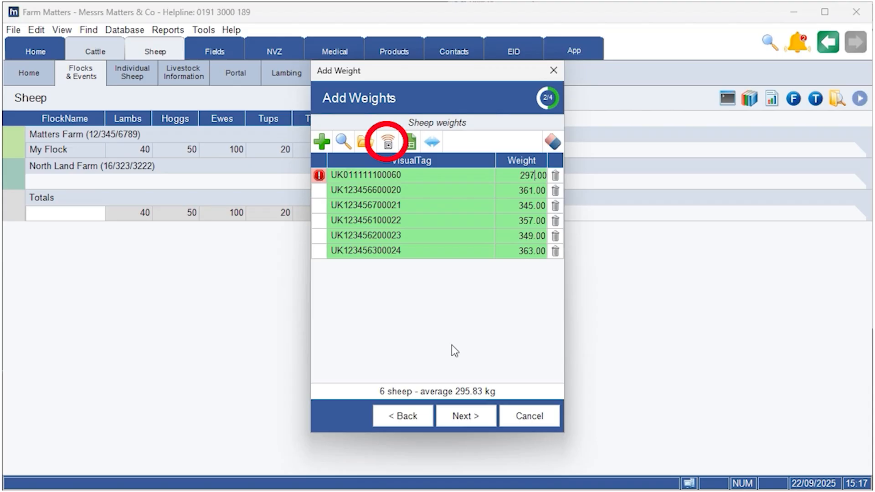
Proceed through the remaining pages of the weigh event and save it
{"action": "left_click", "coordinate": [474, 421]}
{"action": "left_click", "coordinate": [474, 420]}
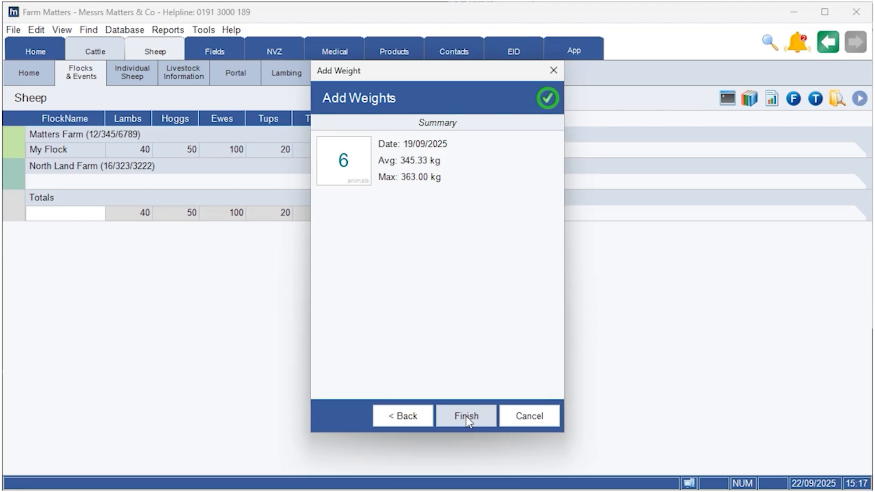
{"action": "left_click", "coordinate": [466, 417]}
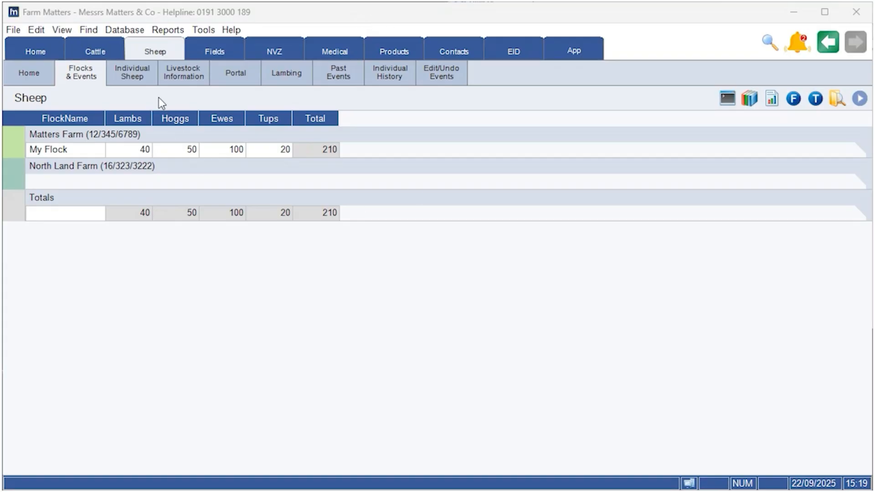
{"action": "left_click", "coordinate": [135, 75]}
{"action": "left_click", "coordinate": [105, 118]}
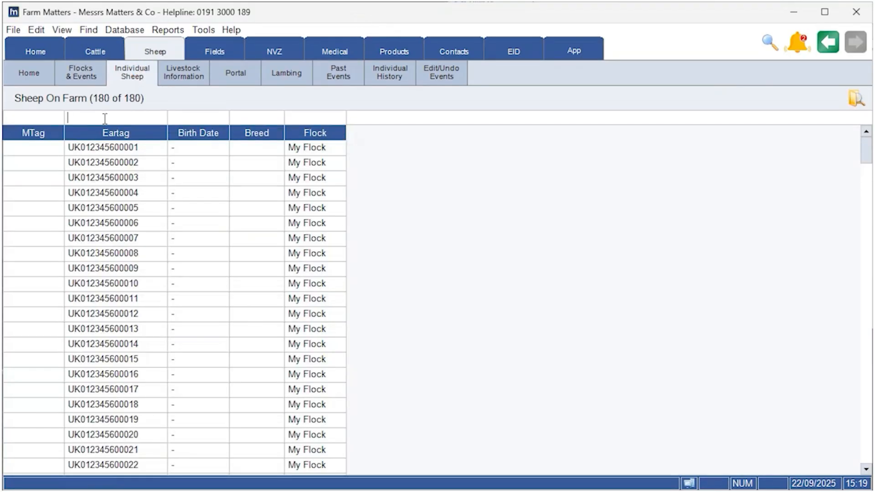
{"action": "key", "text": "ctrl+v"}
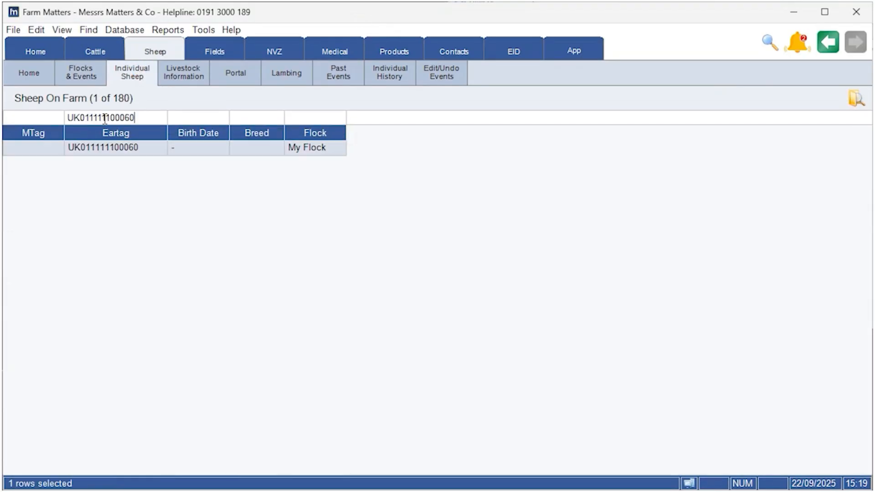
{"action": "right_click", "coordinate": [108, 146]}
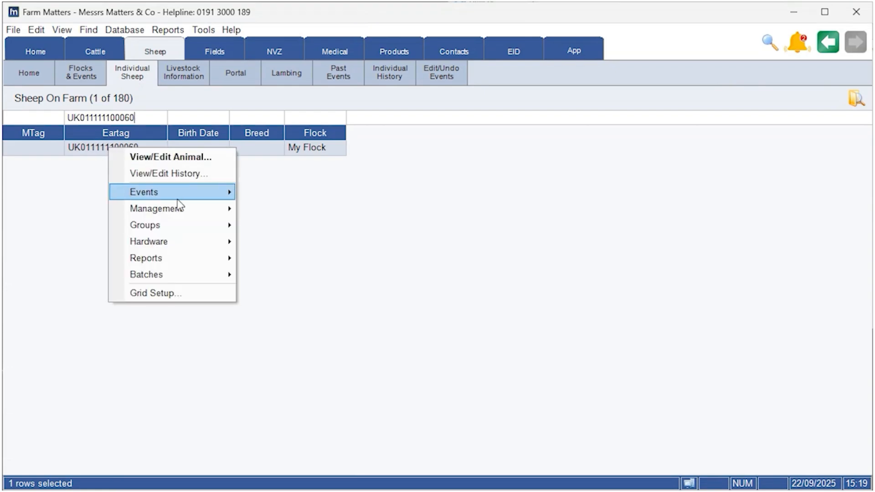
{"action": "left_click", "coordinate": [194, 159]}
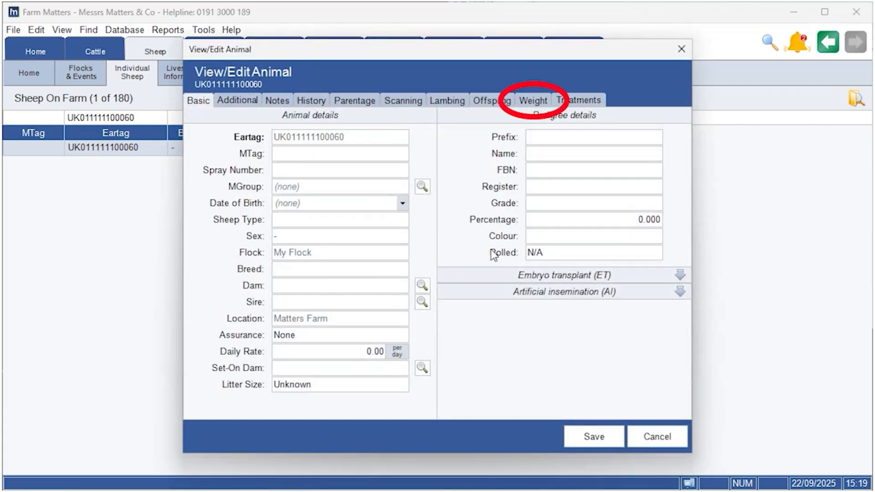
{"action": "left_click", "coordinate": [533, 101]}
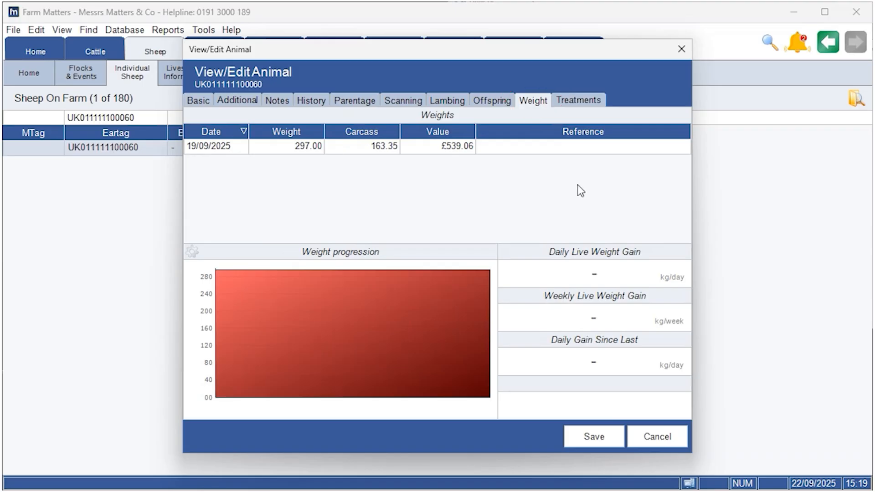
{"action": "left_click", "coordinate": [656, 438]}
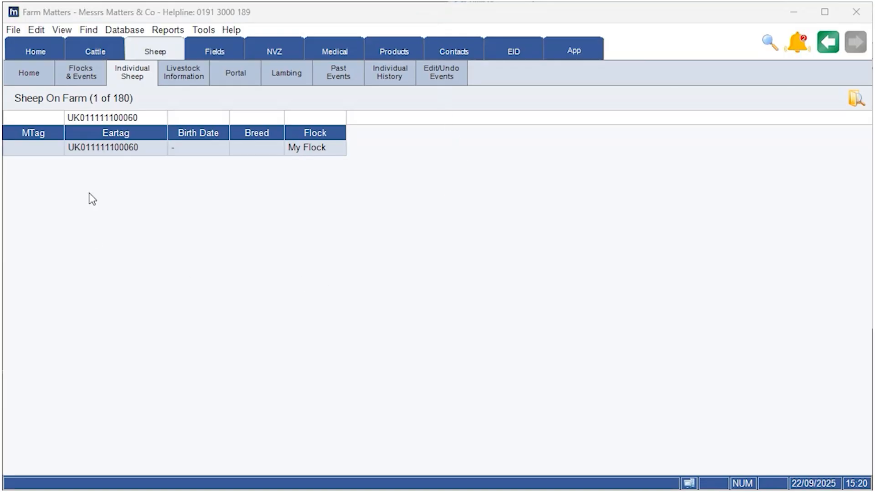
{"action": "right_click", "coordinate": [127, 148]}
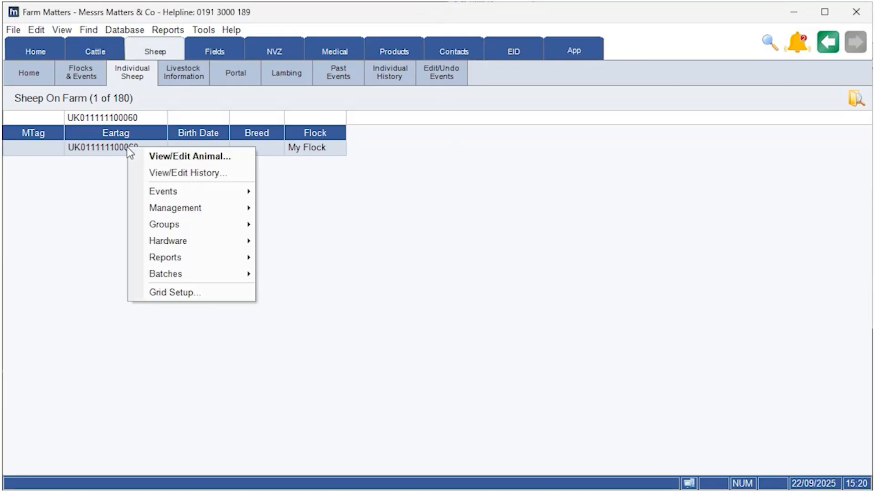
{"action": "left_click", "coordinate": [228, 176]}
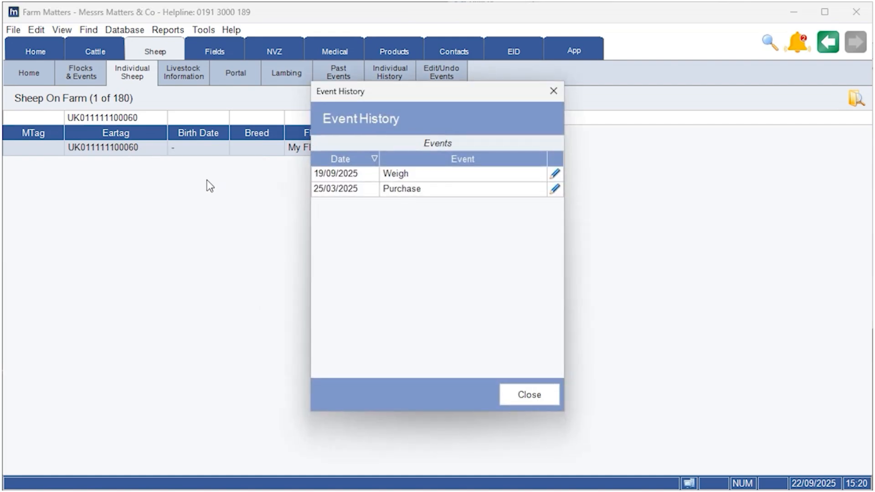
{"action": "left_click", "coordinate": [555, 175]}
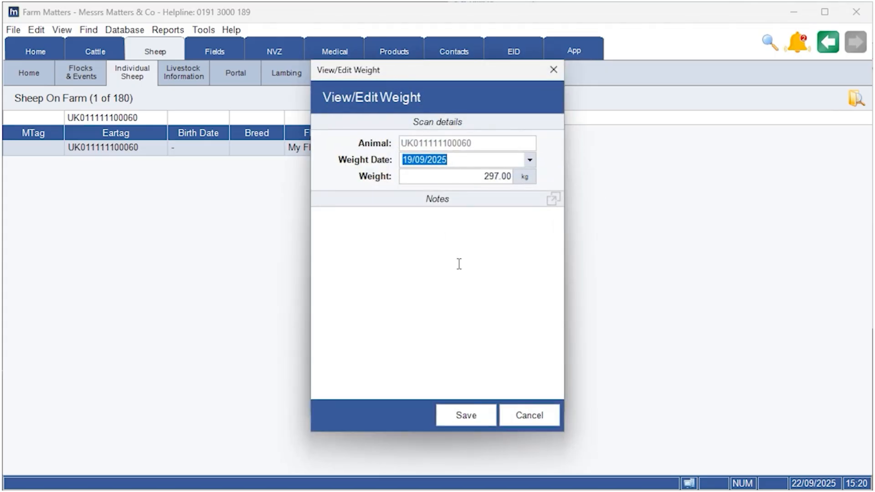
{"action": "left_click", "coordinate": [464, 414]}
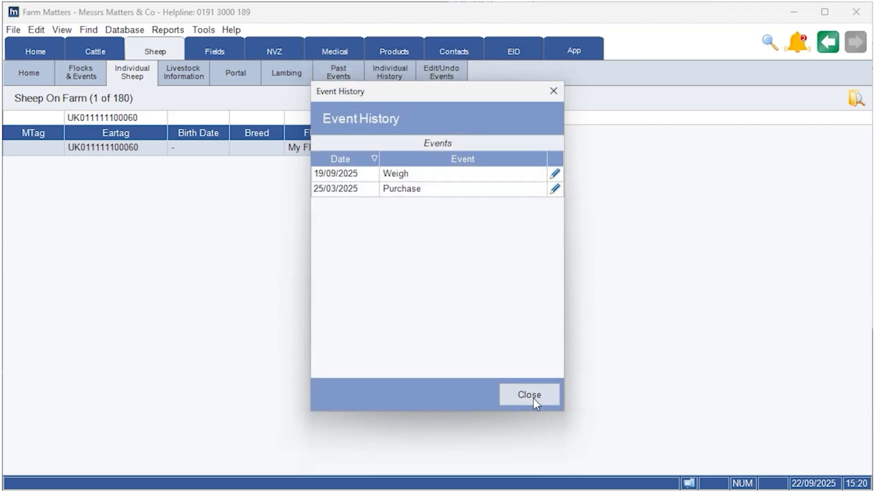
{"action": "left_click", "coordinate": [531, 396]}
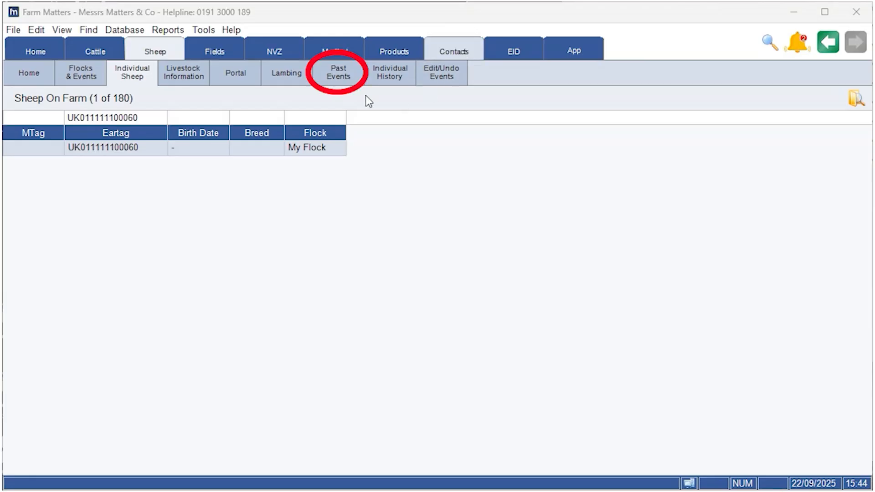
Delete the weight group dated 05/09/2025 from the flock's past weight events
{"action": "left_click", "coordinate": [338, 78]}
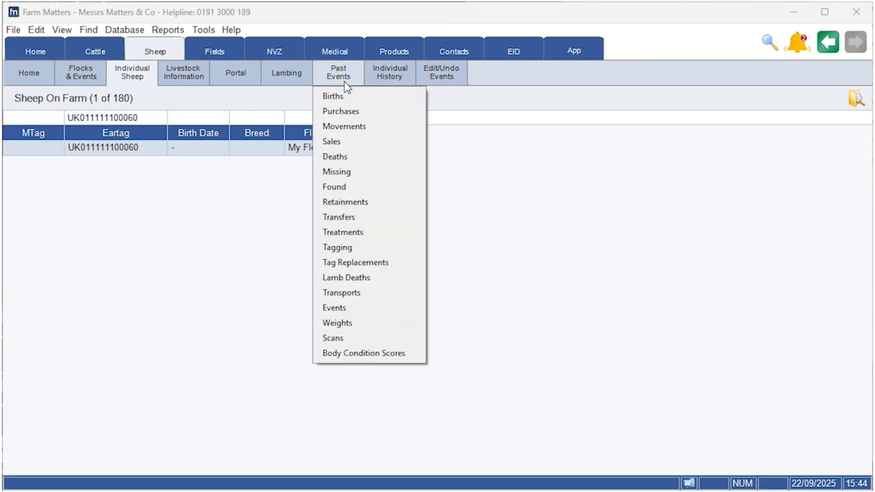
{"action": "left_click", "coordinate": [337, 323]}
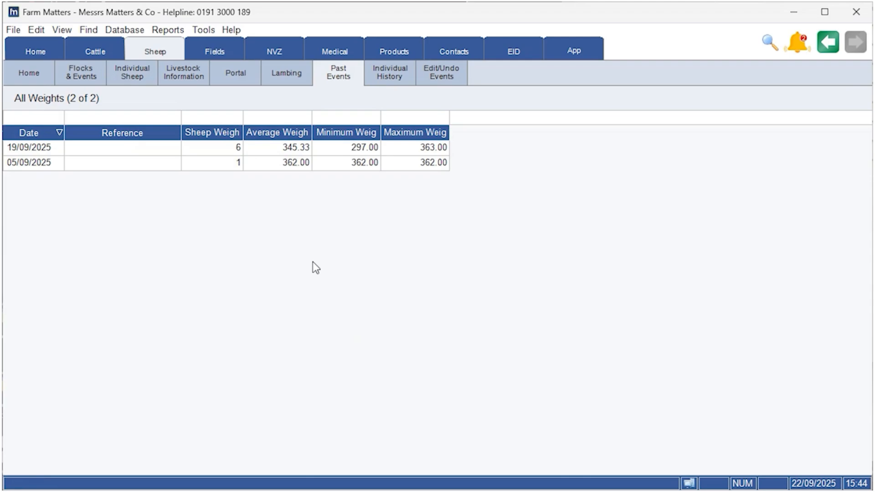
{"action": "right_click", "coordinate": [123, 165]}
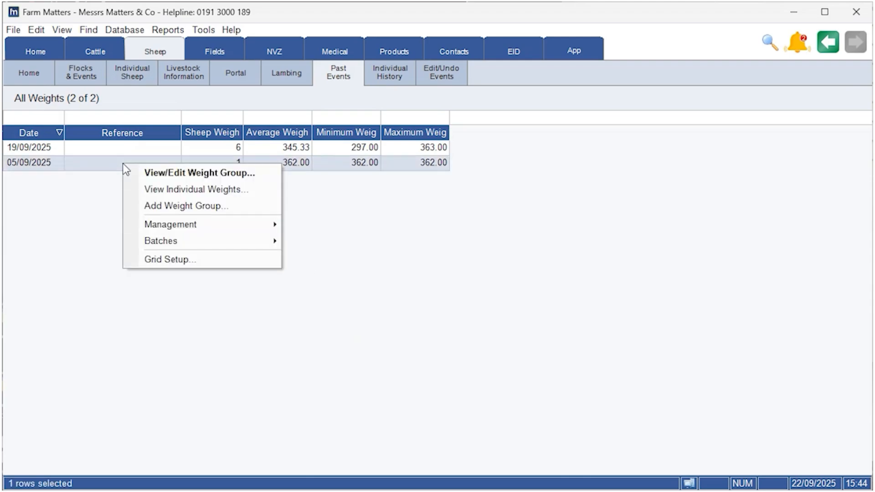
{"action": "mouse_move", "coordinate": [229, 225]}
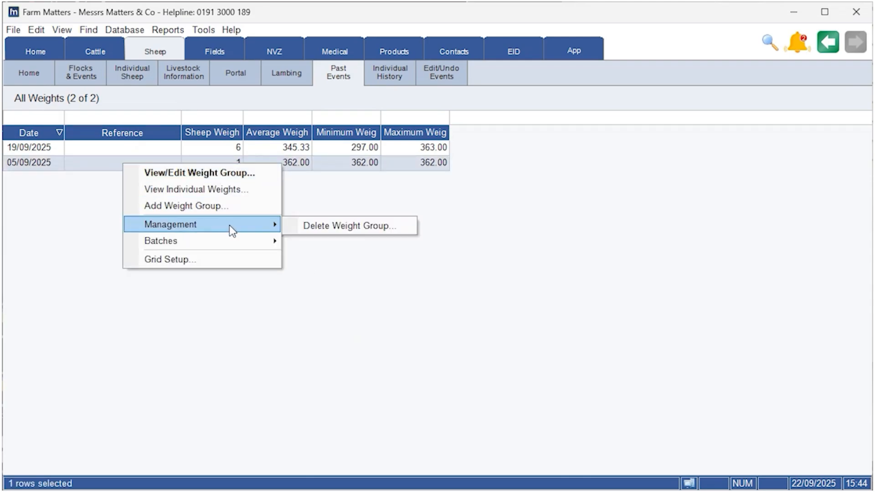
{"action": "left_click", "coordinate": [330, 232]}
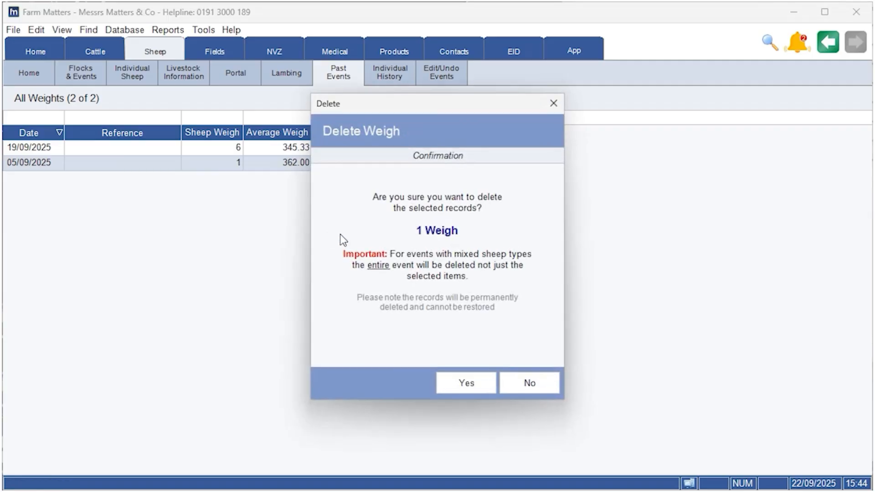
{"action": "left_click", "coordinate": [466, 385]}
{"action": "left_click", "coordinate": [529, 383]}
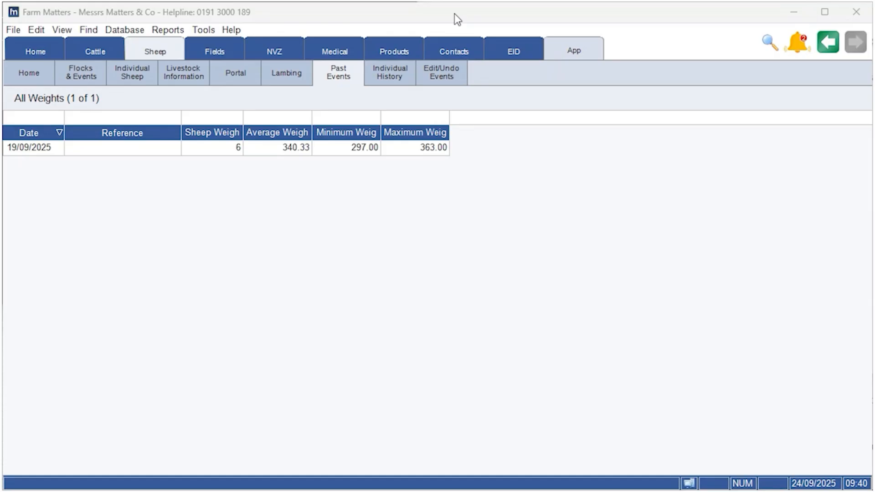
{"action": "left_click", "coordinate": [402, 82]}
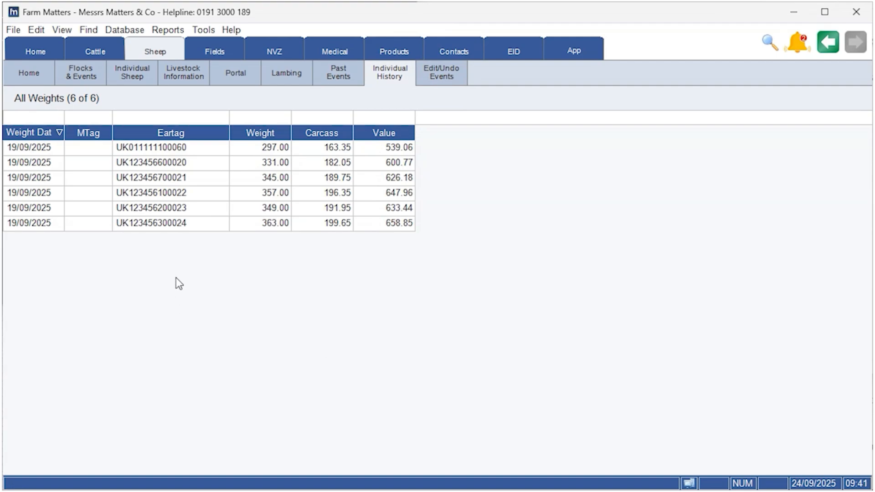
{"action": "right_click", "coordinate": [168, 226]}
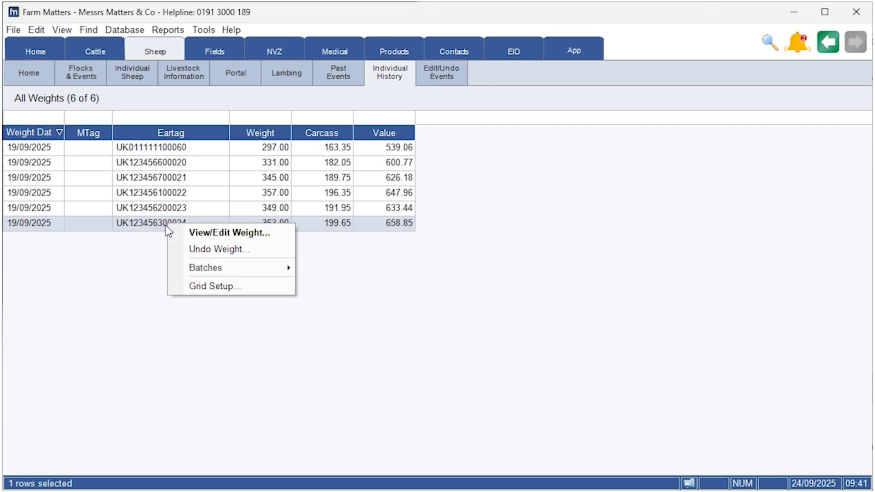
{"action": "left_click", "coordinate": [222, 249]}
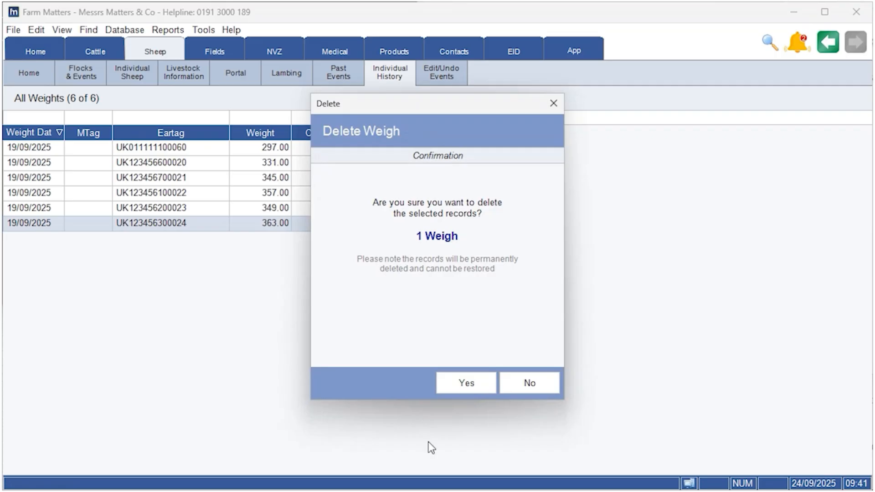
{"action": "left_click", "coordinate": [463, 385]}
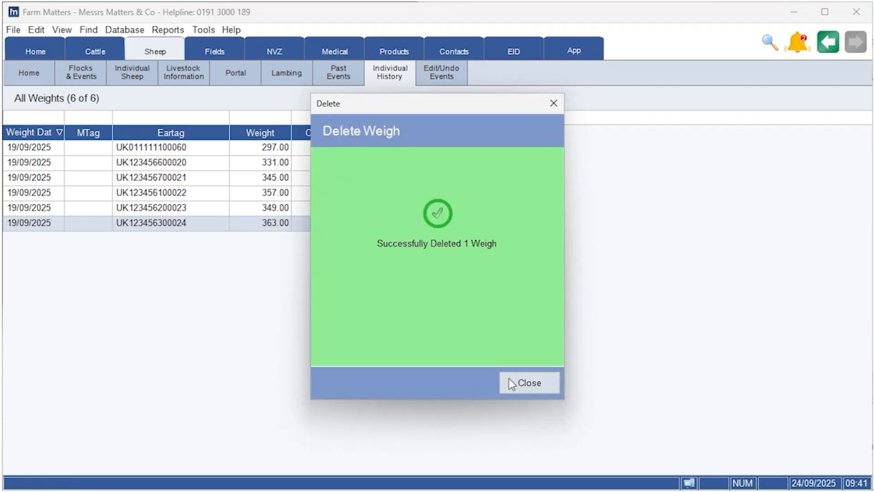
{"action": "left_click", "coordinate": [505, 383]}
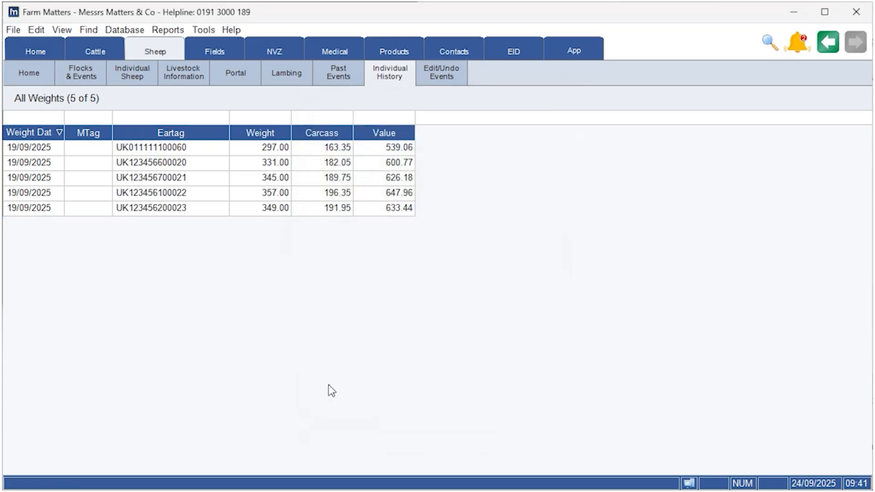